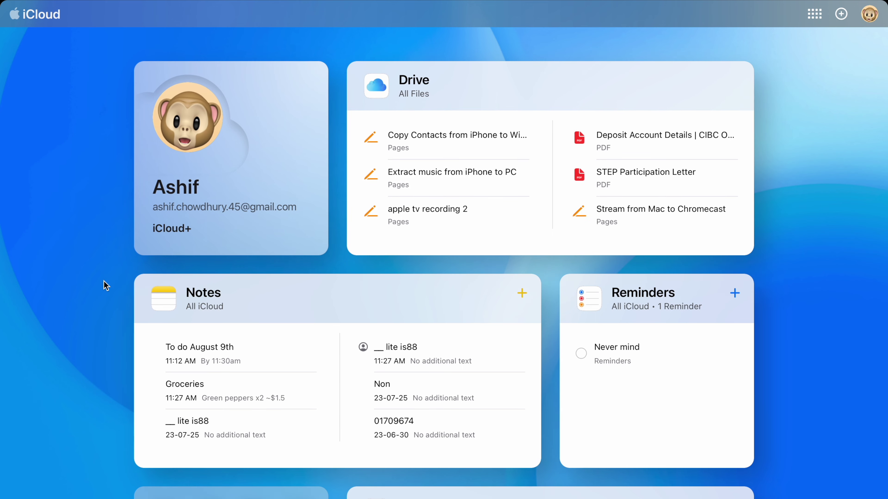
Scroll the iCloud dashboard down until the Mail, Contacts and Calendar app tiles show.
scroll(103, 285, "down", 3)
scroll(101, 289, "down", 5)
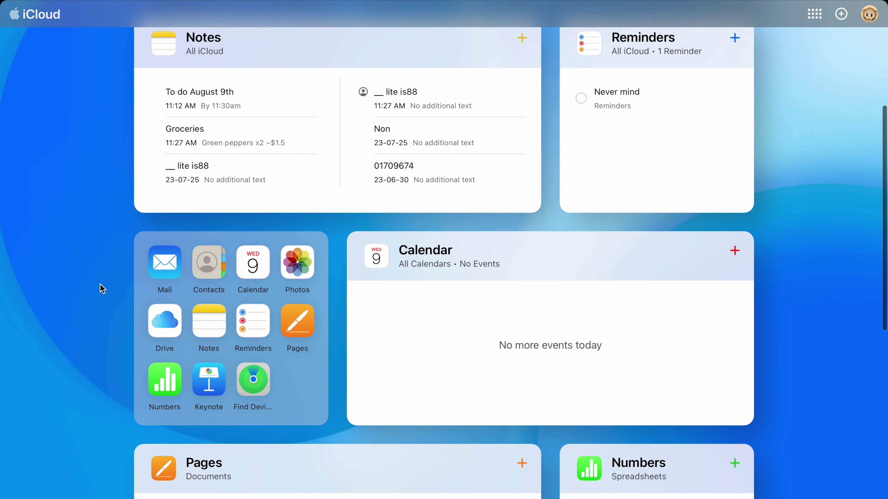
Open iCloud Contacts and scroll down and back up through the contact list.
left_click(206, 270)
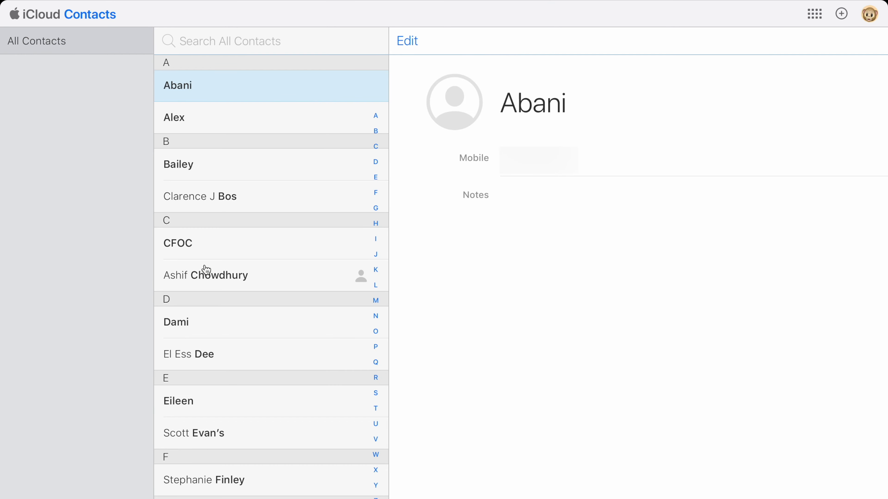
scroll(206, 270, "down", 5)
scroll(206, 271, "up", 5)
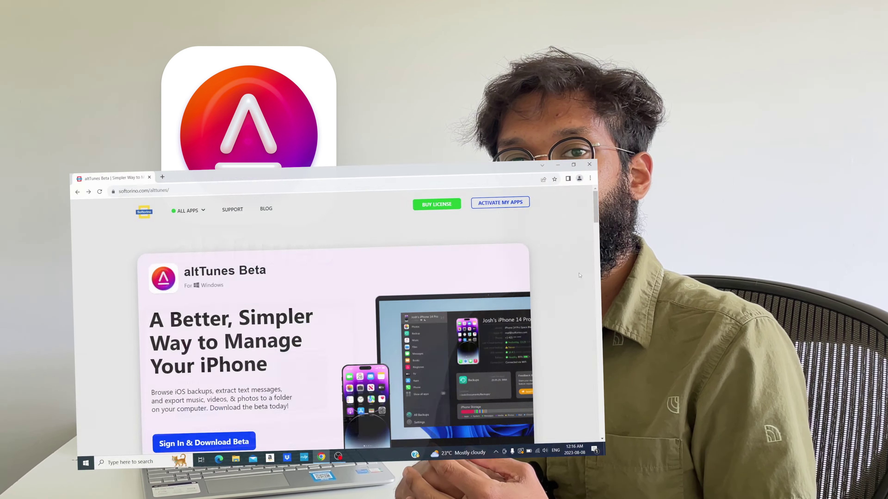
Go to Sign In & Download Beta for altTunes on the Softorino page.
scroll(852, 191, "down", 2)
scroll(851, 192, "down", 4)
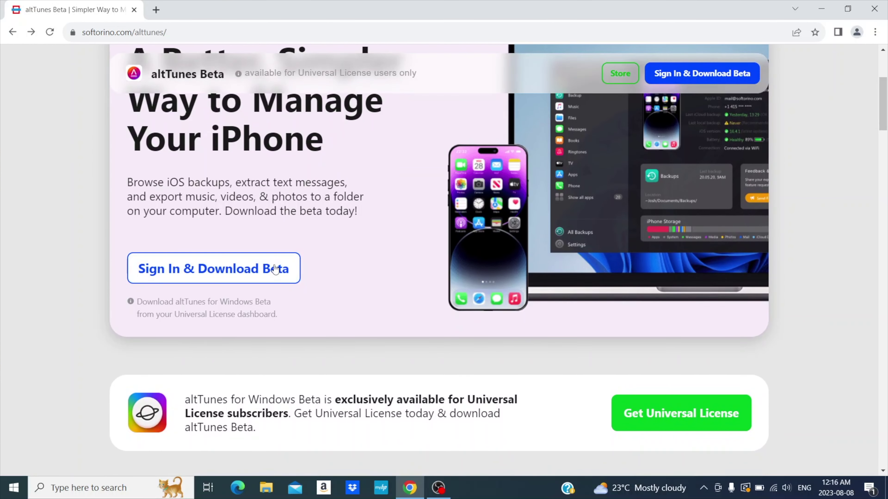
left_click(290, 266)
scroll(335, 268, "down", 2)
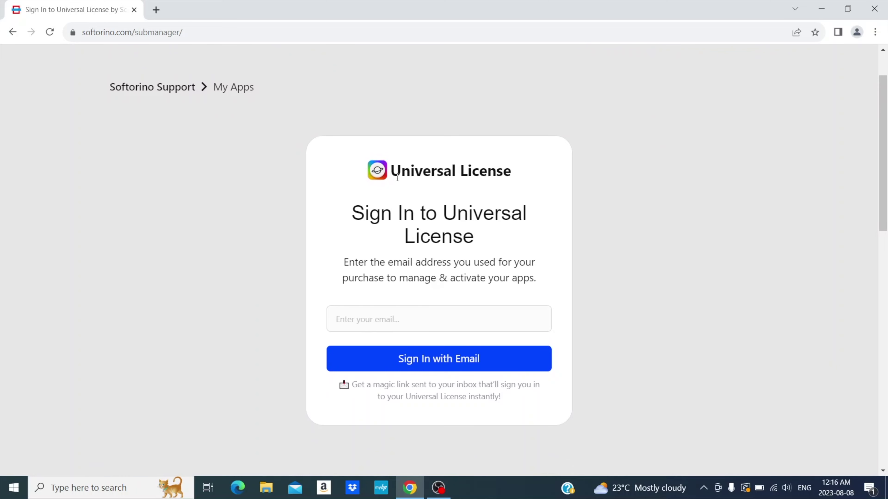
scroll(454, 154, "up", 2)
Read through the altTunes Universal License page.
mouse_move(197, 69)
left_click(419, 115)
scroll(57, 277, "down", 4)
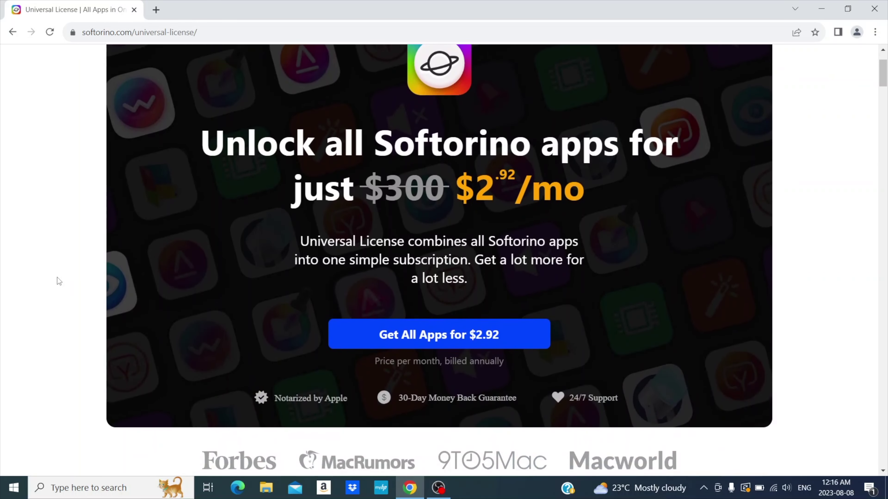
scroll(60, 266, "down", 6)
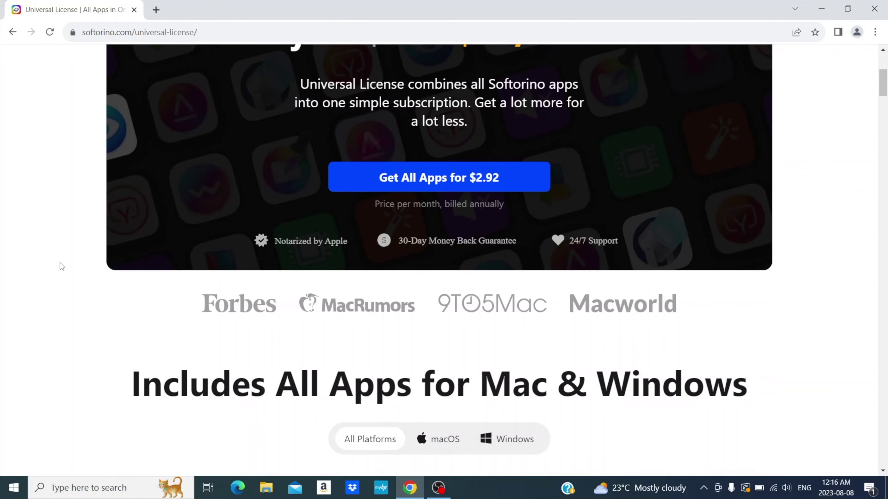
scroll(60, 262, "down", 5)
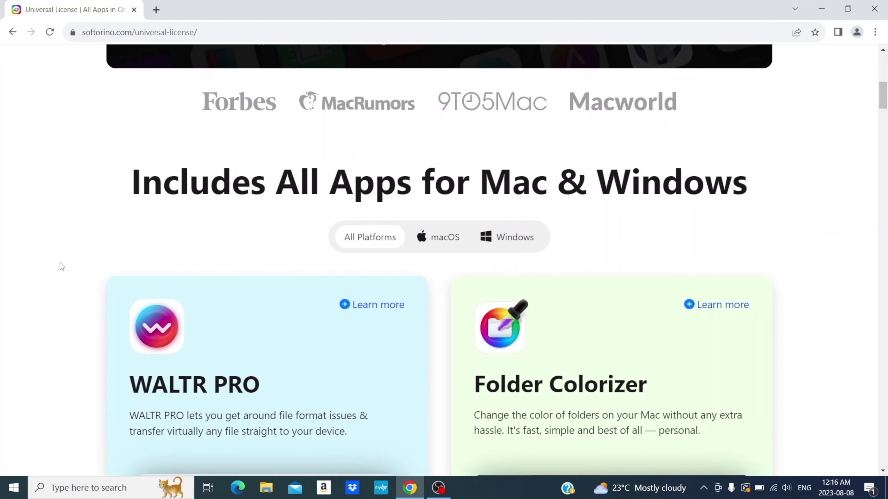
scroll(62, 252, "down", 6)
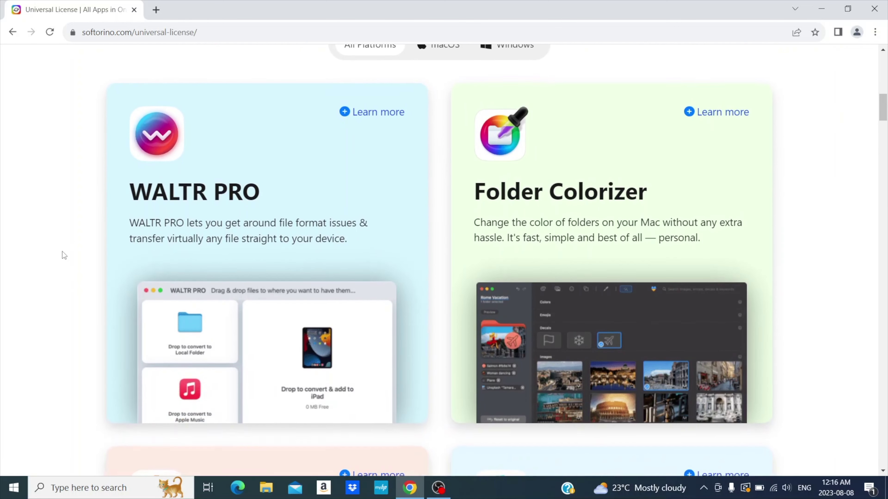
scroll(63, 251, "down", 5)
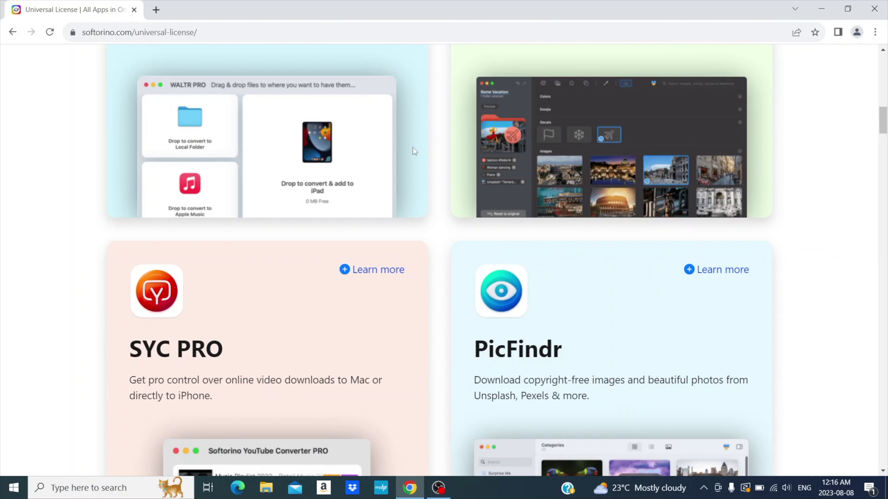
Accept the licence agreement in the altTunes installer and choose Install Now.
left_click(822, 10)
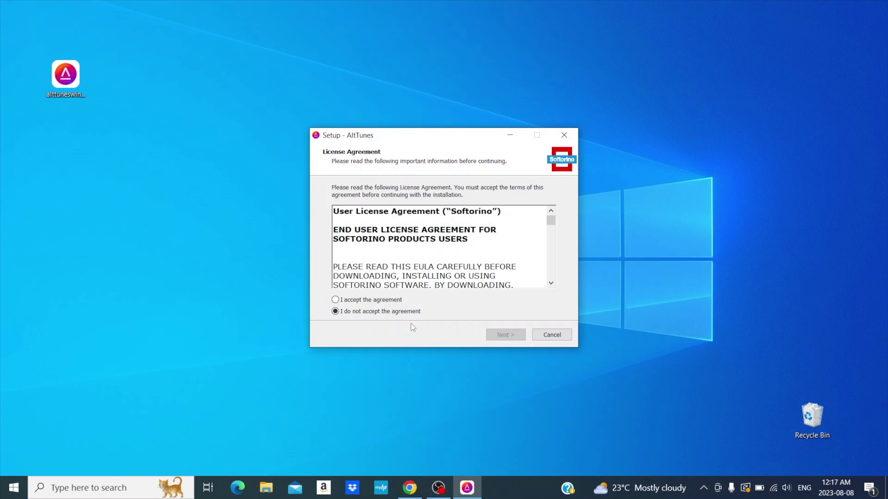
left_click(335, 299)
left_click(504, 335)
left_click(504, 336)
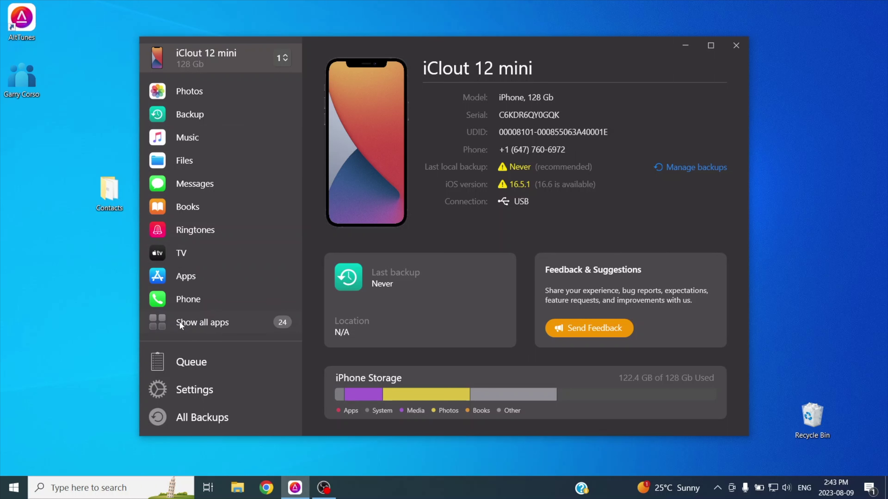
Show all app categories in the altTunes sidebar and open the Contacts tile.
left_click(244, 327)
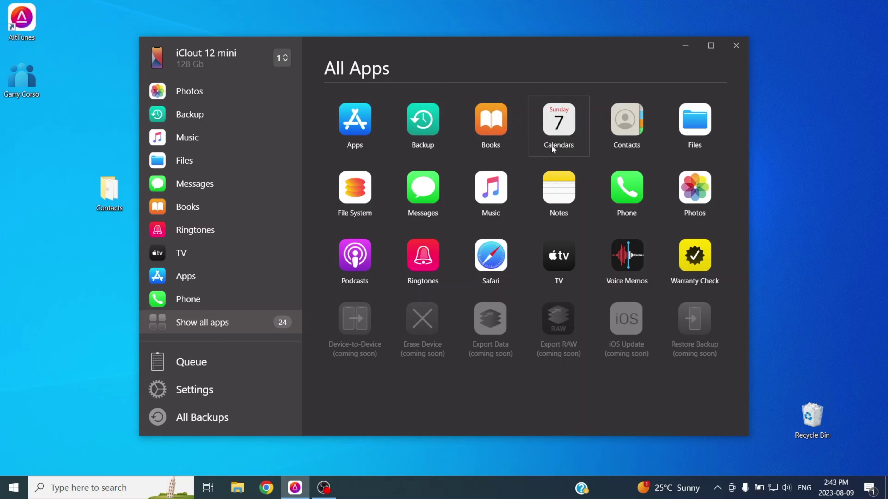
left_click(628, 143)
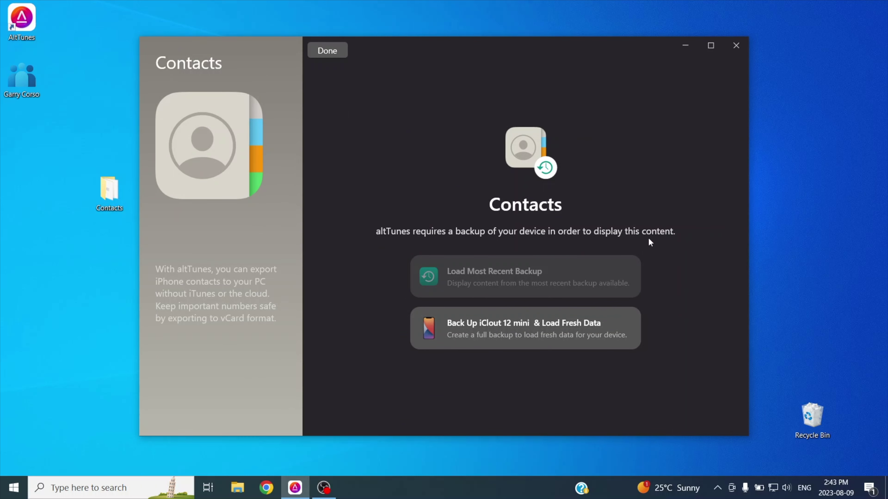
Back up the iClout 12 mini and load fresh data into the contact list.
left_click(491, 344)
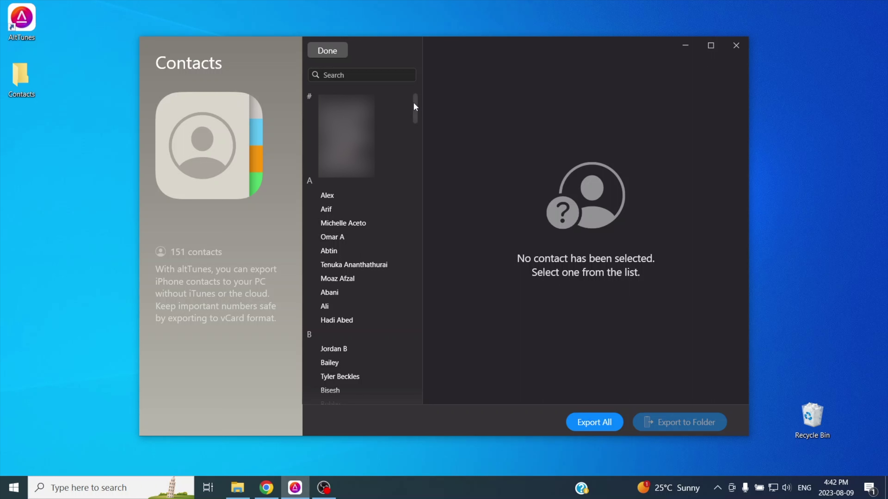
Scroll the contacts, view one contact's phone and e-mail, and choose Export All.
left_click_drag(416, 108, 417, 117)
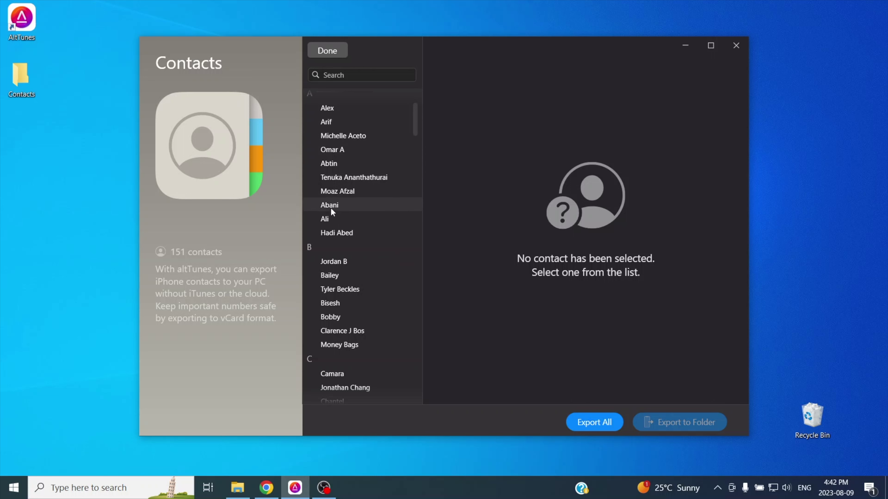
left_click(329, 218)
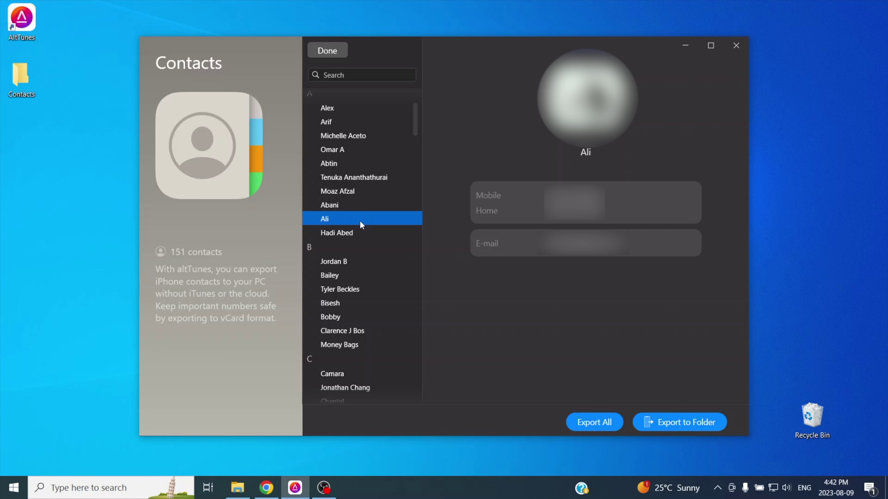
left_click(595, 427)
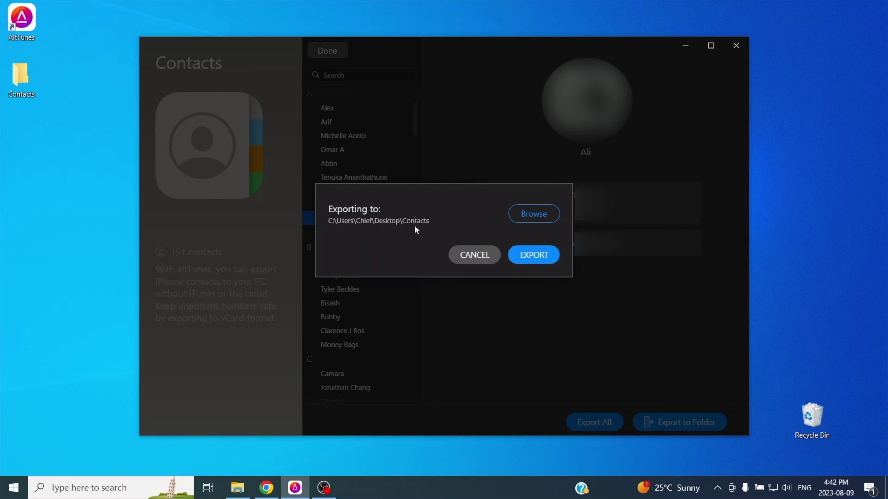
Export all contacts to the Desktop's Contacts folder as VCF files and open that folder.
left_click(529, 212)
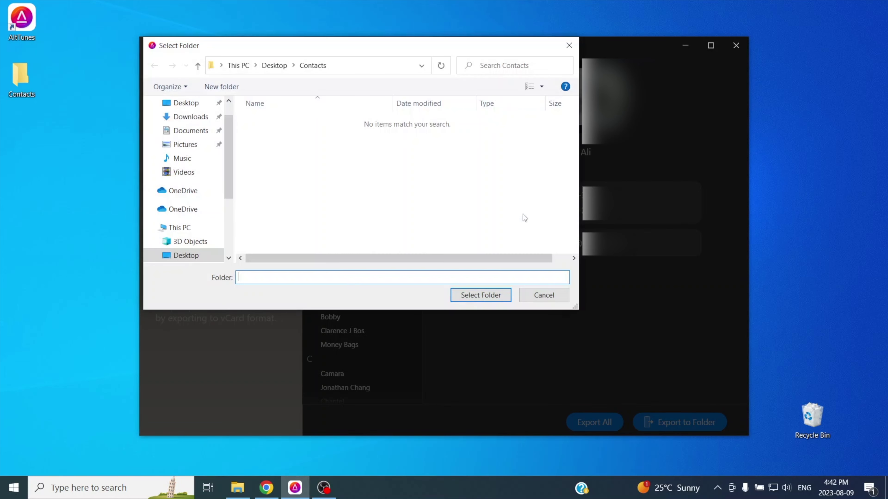
left_click(274, 66)
double_click(254, 121)
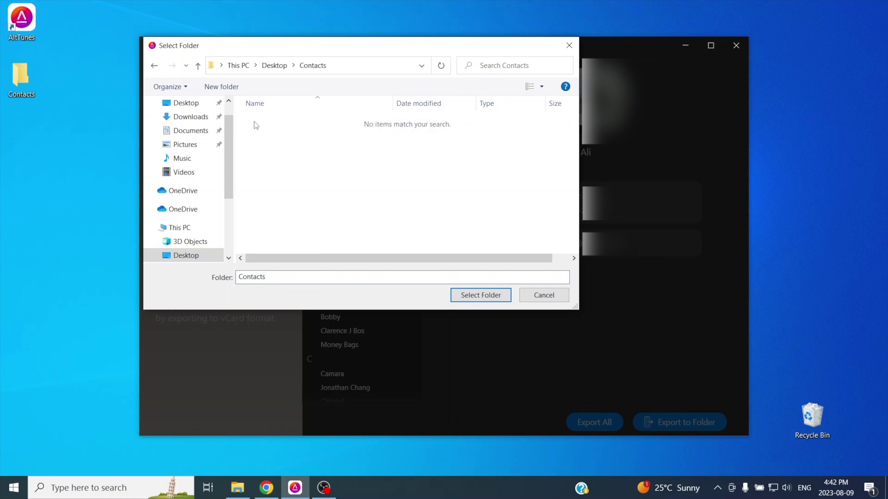
left_click(472, 300)
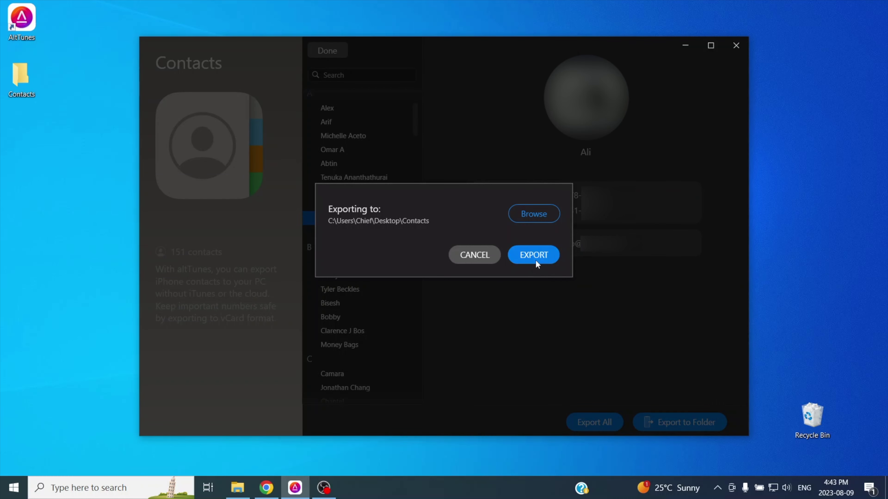
left_click(542, 257)
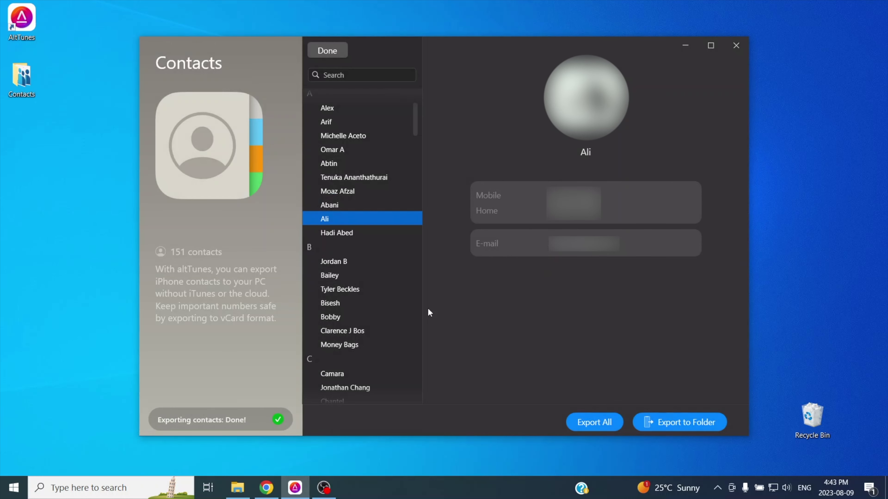
left_click(277, 421)
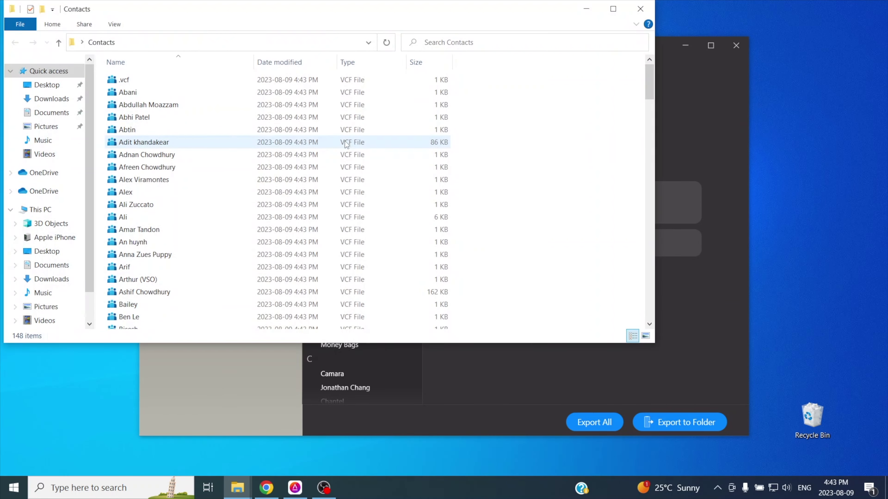